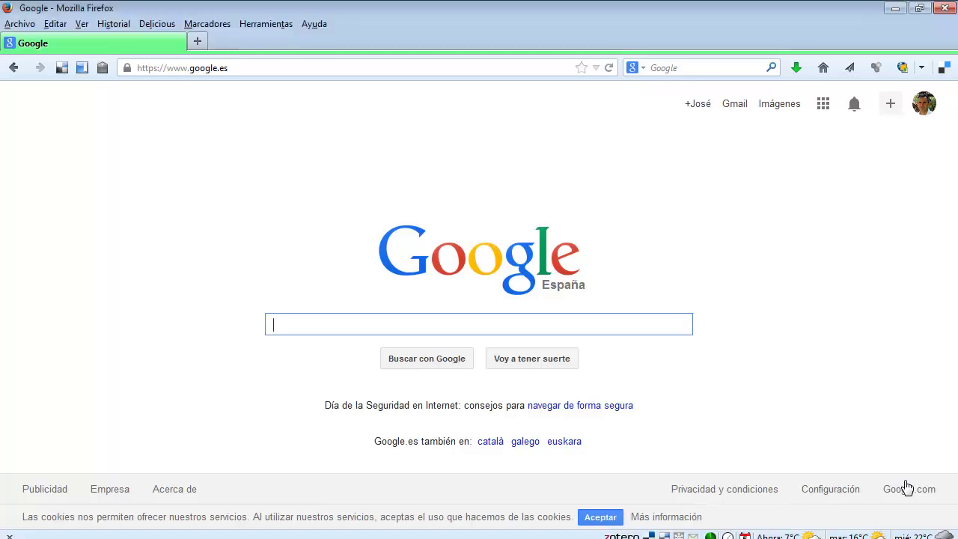
# Load the dbp.html URL from the notes in Firefox and scroll to the Windows Users links
pyautogui.hotkey('alt', 'Tab')
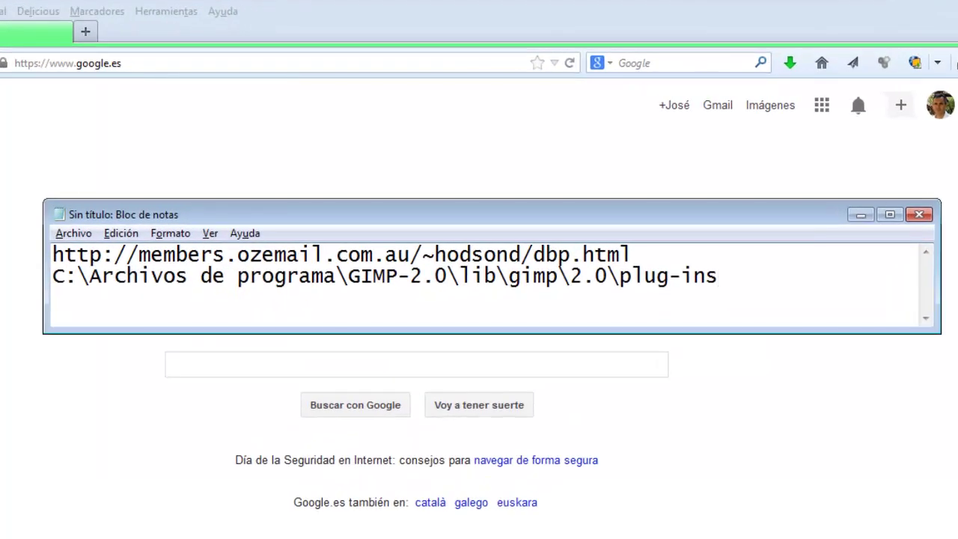
pyautogui.moveTo(632, 253); pyautogui.dragTo(35, 253)
pyautogui.hotkey('ctrl', 'c')
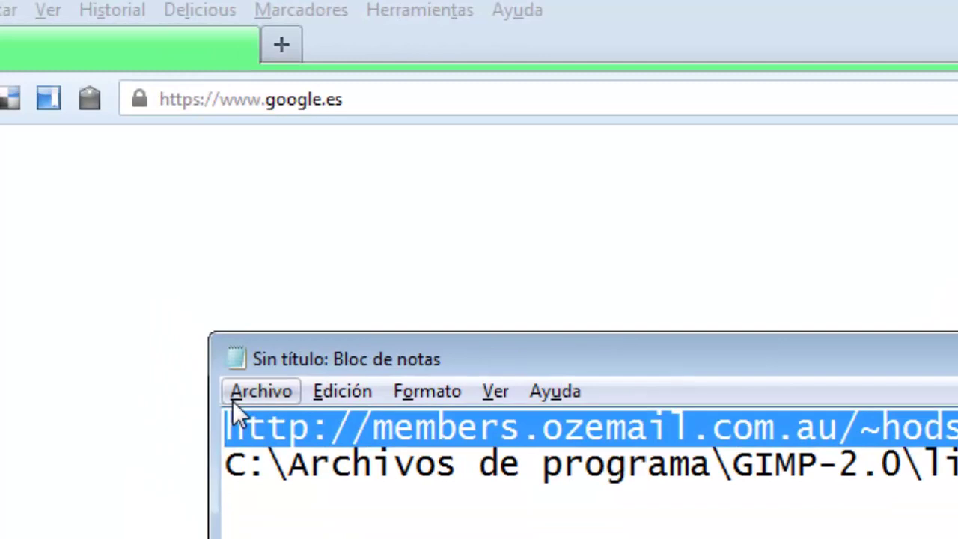
pyautogui.click(363, 98)
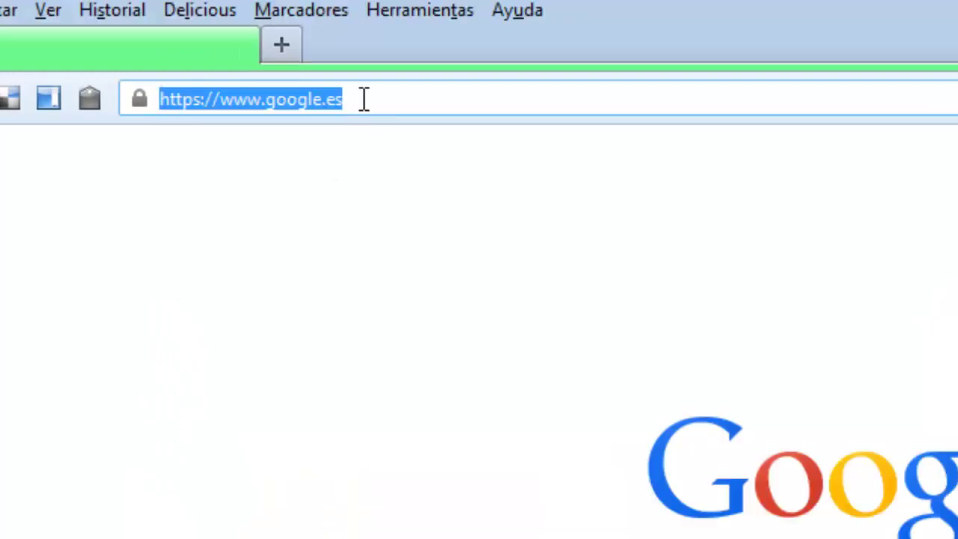
pyautogui.hotkey('ctrl', 'v')
pyautogui.press('Return')
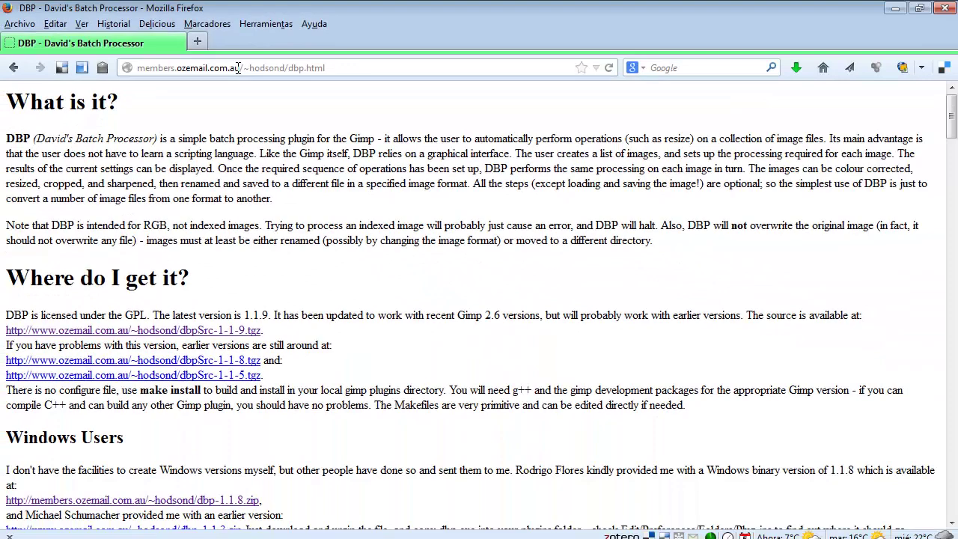
pyautogui.scroll(-2, 262, 182)
pyautogui.scroll(-4, 262, 182)
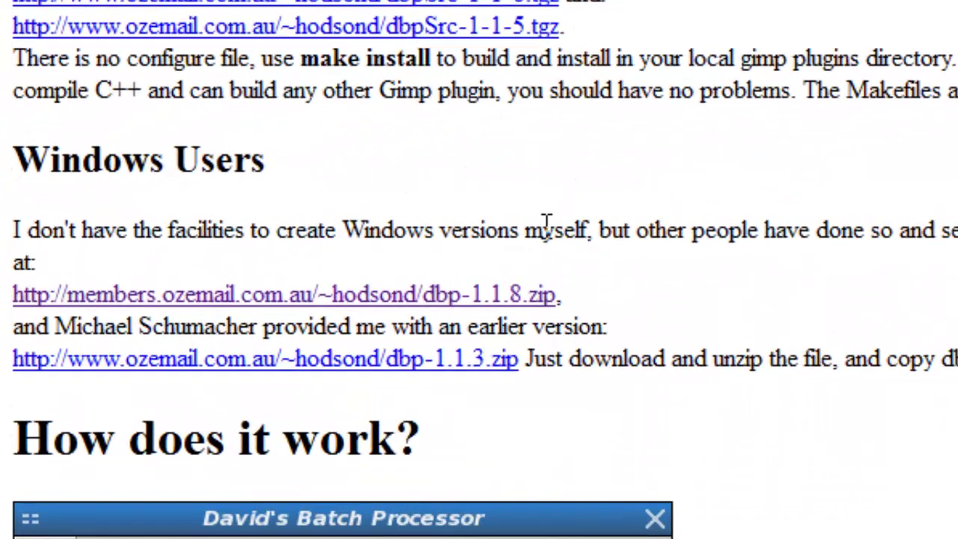
# Download the Windows dbp-1.1.8.zip build and save it to the Desktop (Escritorio)
pyautogui.click(514, 303)
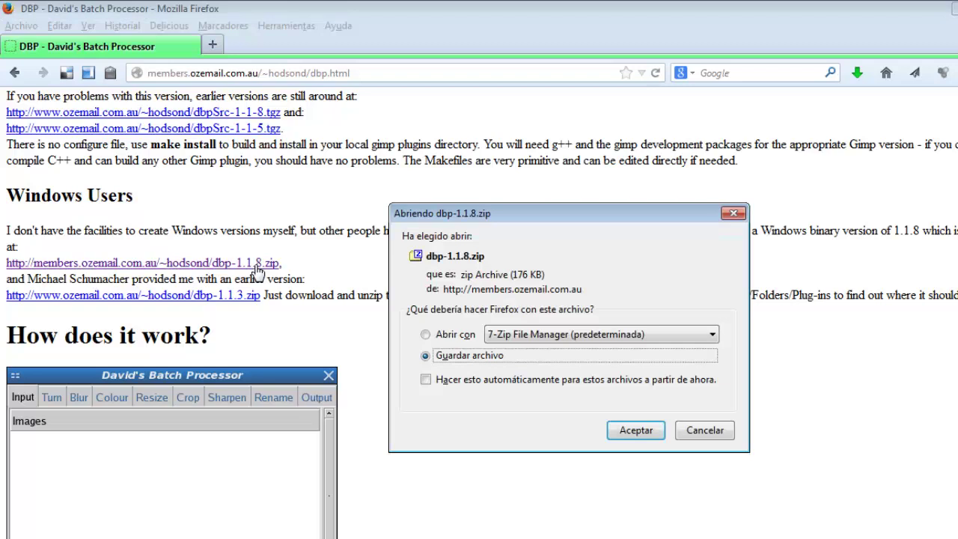
pyautogui.click(627, 432)
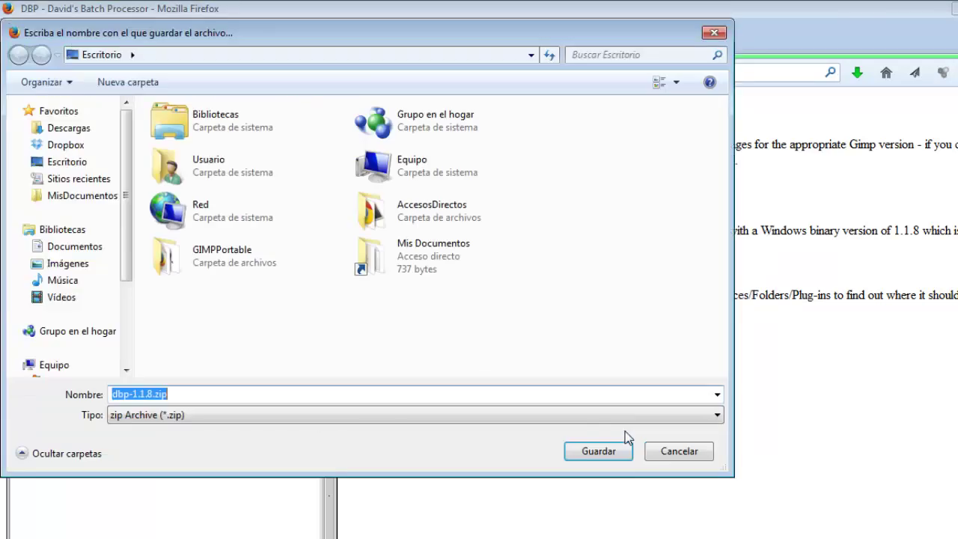
pyautogui.moveTo(478, 30); pyautogui.dragTo(604, 45)
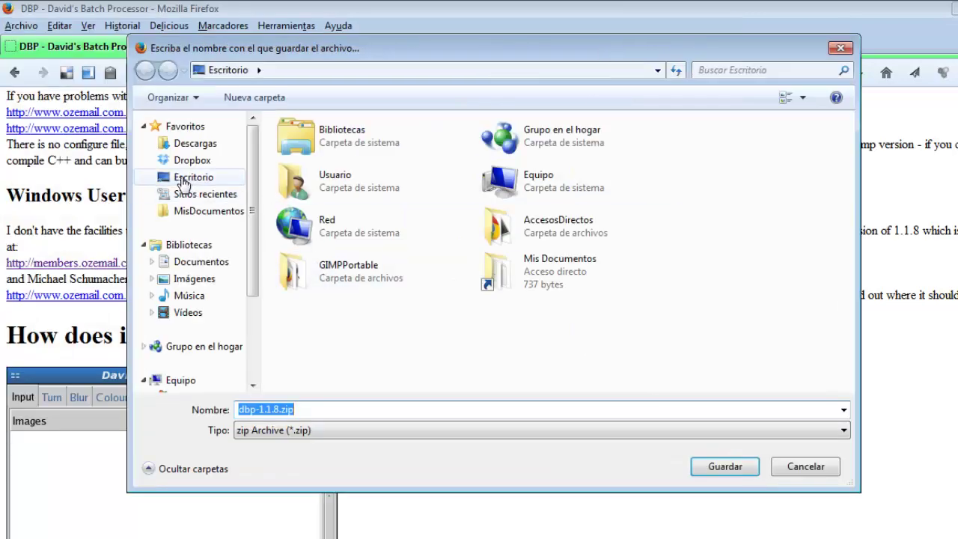
pyautogui.click(183, 179)
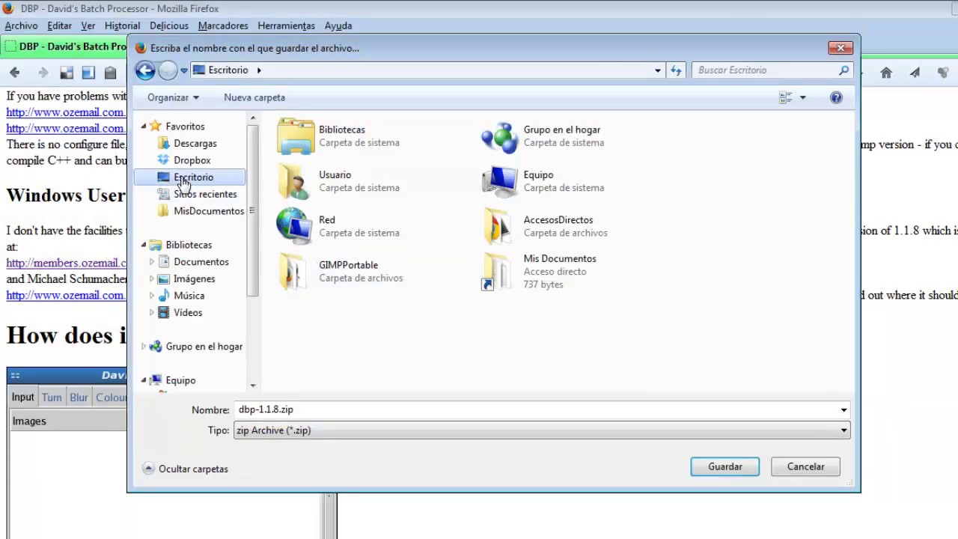
pyautogui.click(695, 461)
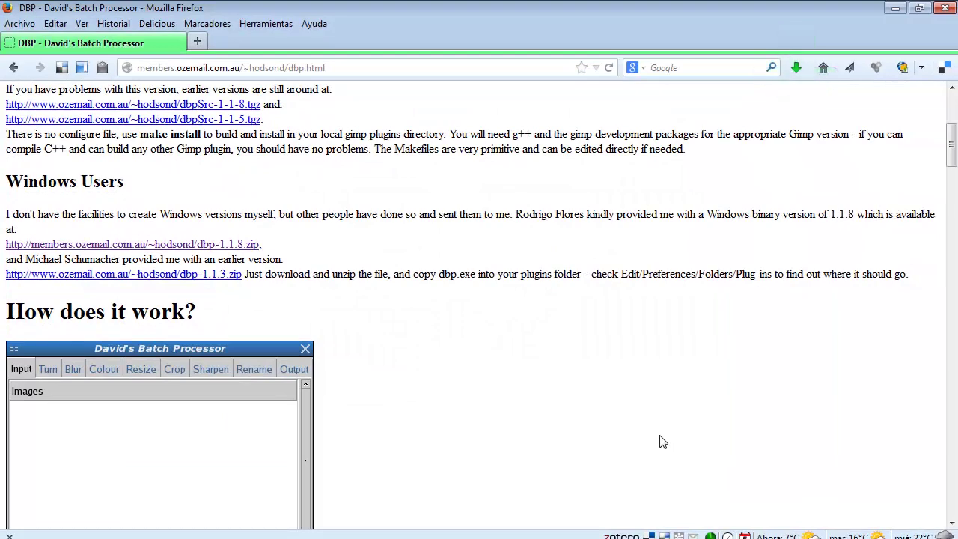
# Extract dbp-1.1.8.zip onto the desktop with 7-Zip's Extraer aquí
pyautogui.click(898, 9)
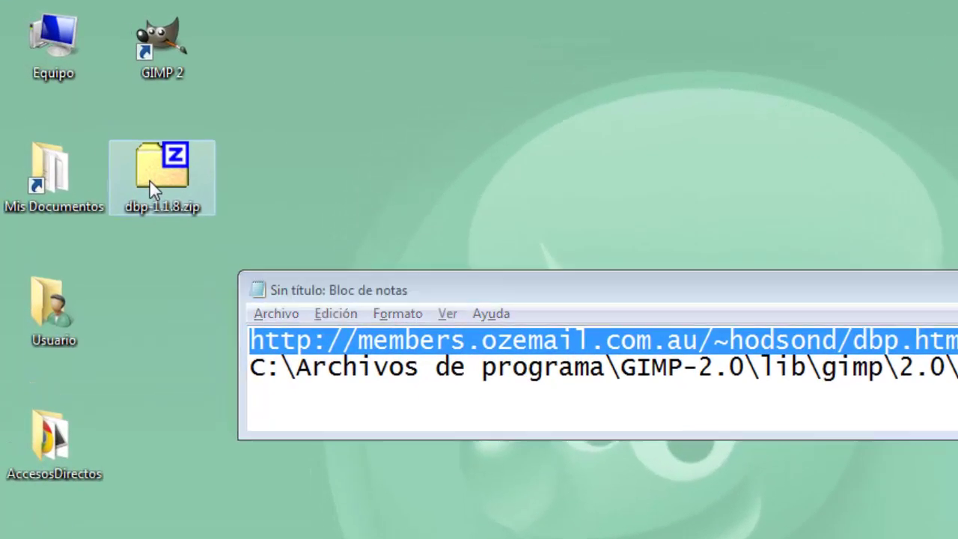
pyautogui.rightClick(136, 166)
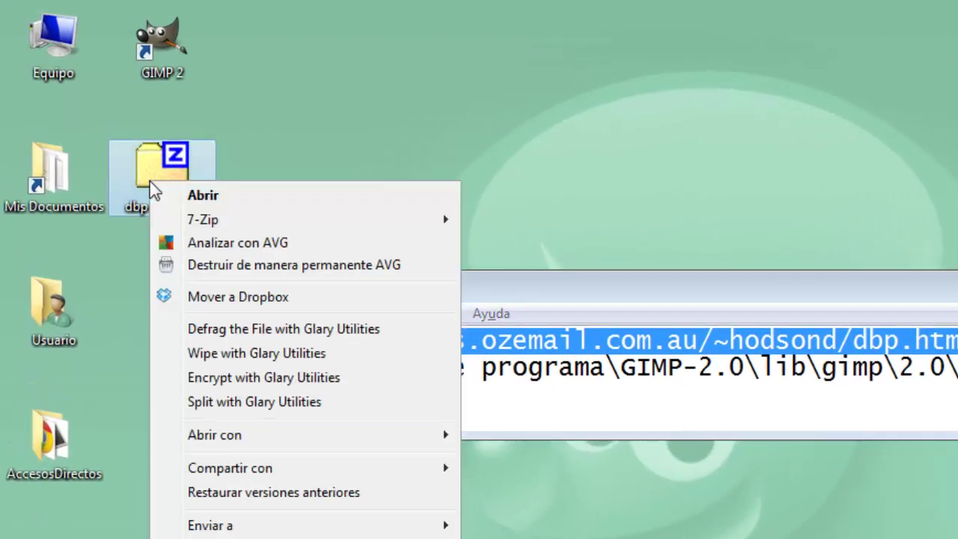
pyautogui.moveTo(224, 219)
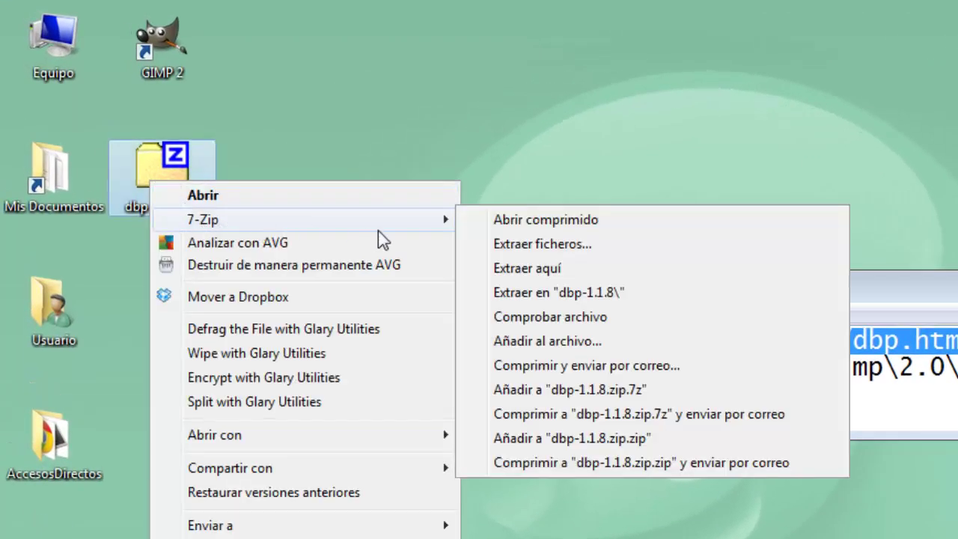
pyautogui.click(538, 271)
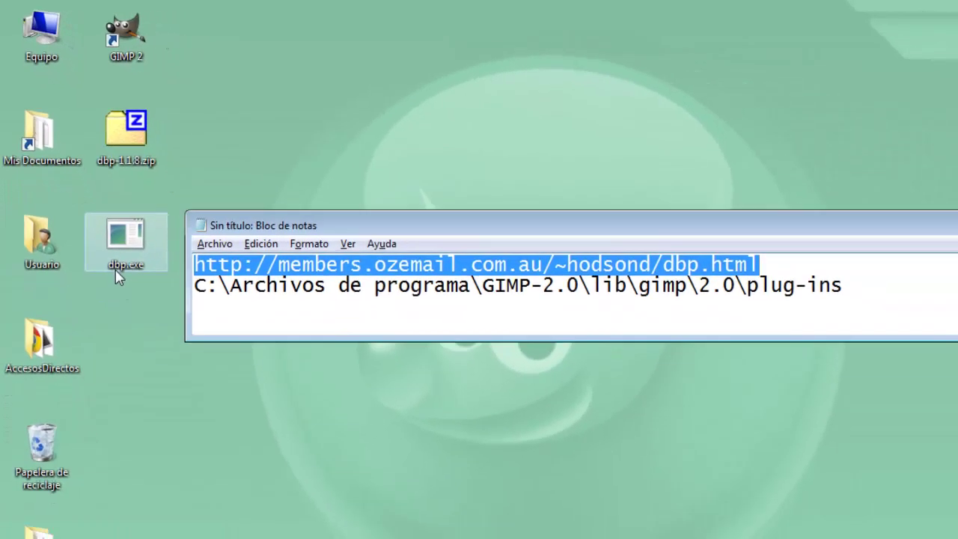
# Copy the extracted dbp.exe to the clipboard
pyautogui.click(117, 272)
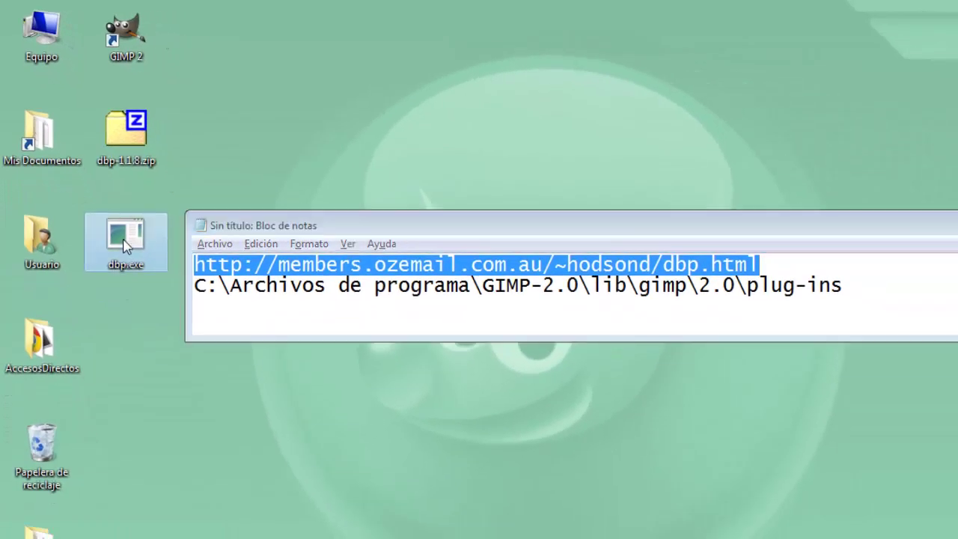
pyautogui.rightClick(125, 247)
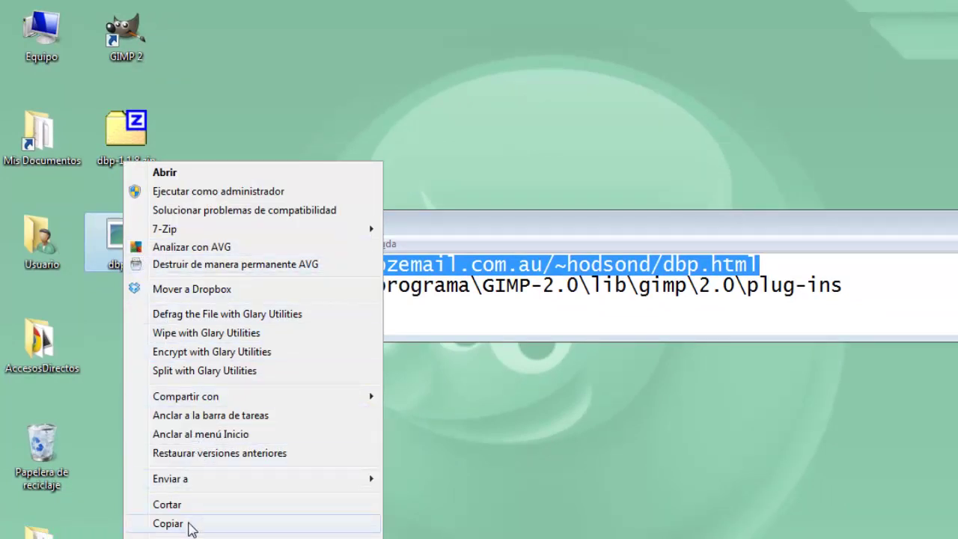
pyautogui.click(190, 529)
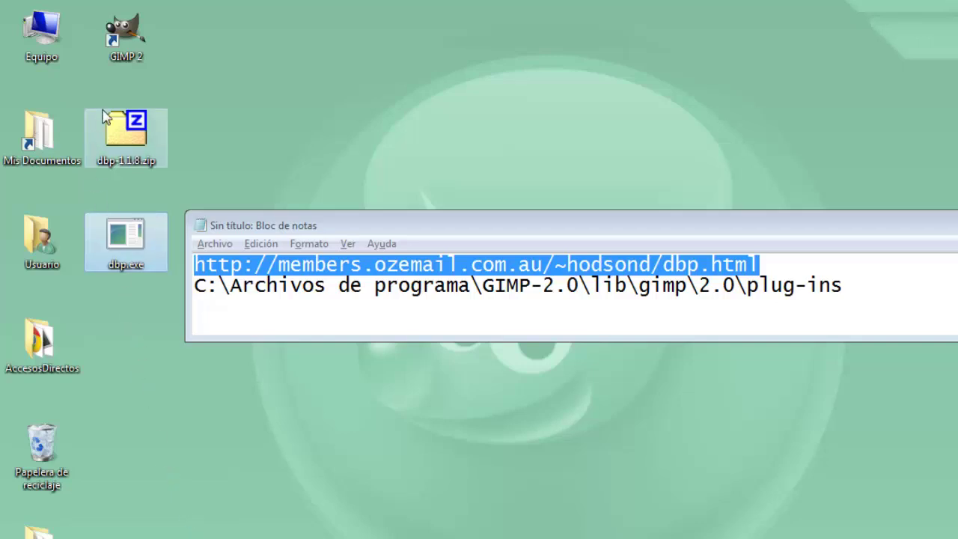
# Check the GIMP 2 shortcut's target, then highlight the plug-ins path in the notes
pyautogui.rightClick(127, 38)
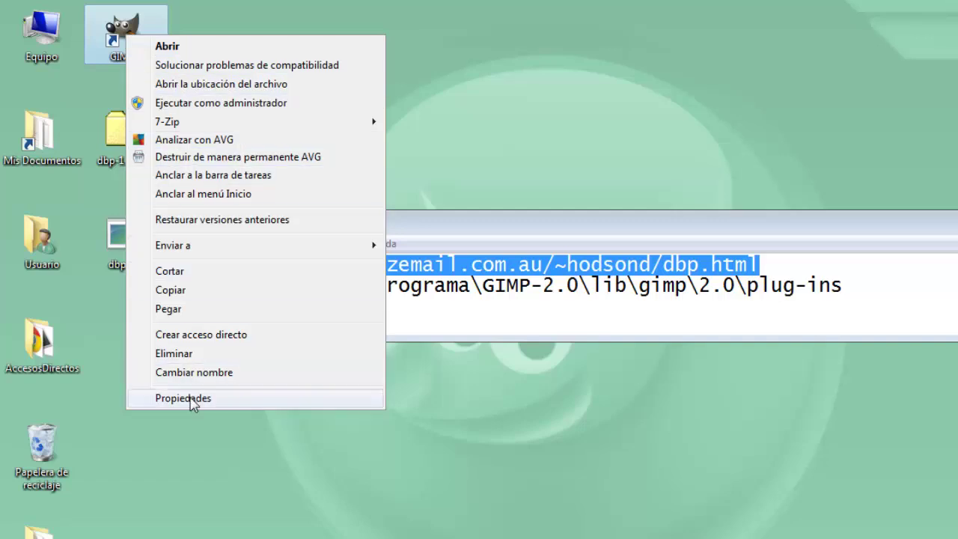
pyautogui.click(183, 398)
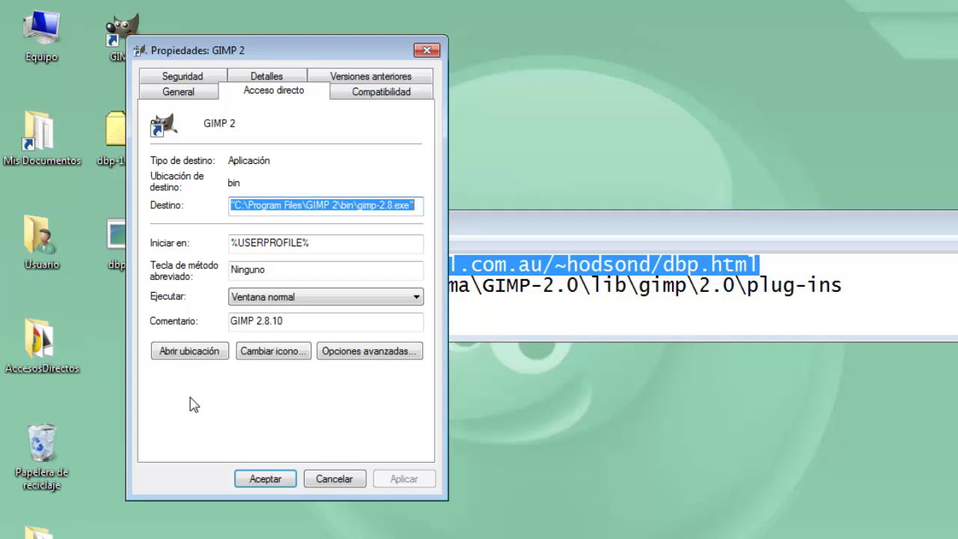
pyautogui.click(315, 483)
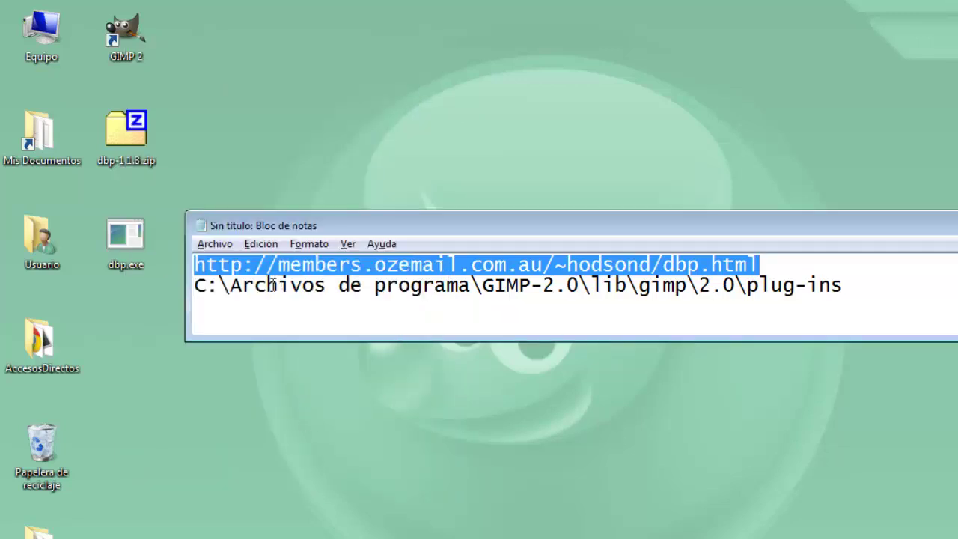
pyautogui.moveTo(195, 285)
pyautogui.mouseDown()
pyautogui.moveTo(462, 295)
pyautogui.moveTo(848, 289)
pyautogui.moveTo(837, 287)
pyautogui.mouseUp()
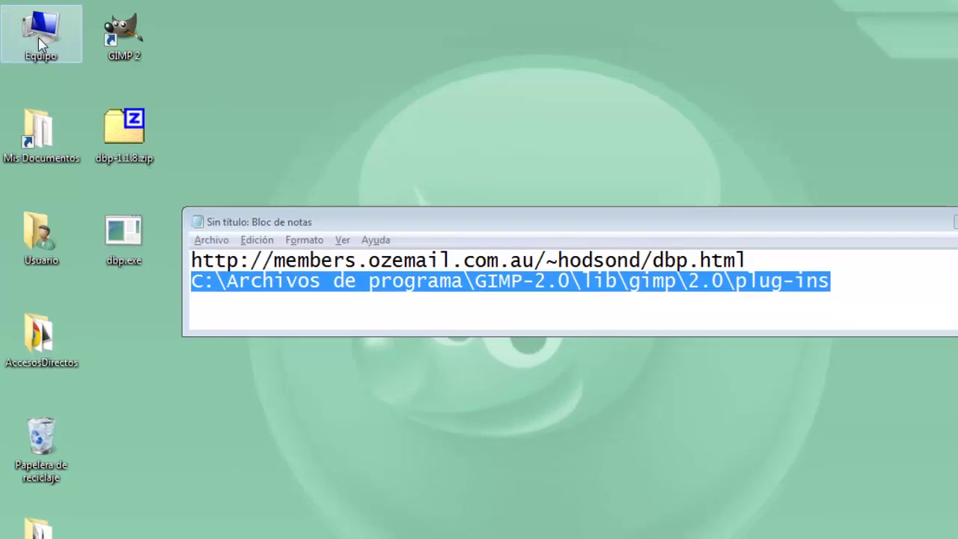
# Paste dbp.exe into C:\Archivos de programa\GIMP 2\lib\gimp\2.0\plug-ins
pyautogui.doubleClick(38, 37)
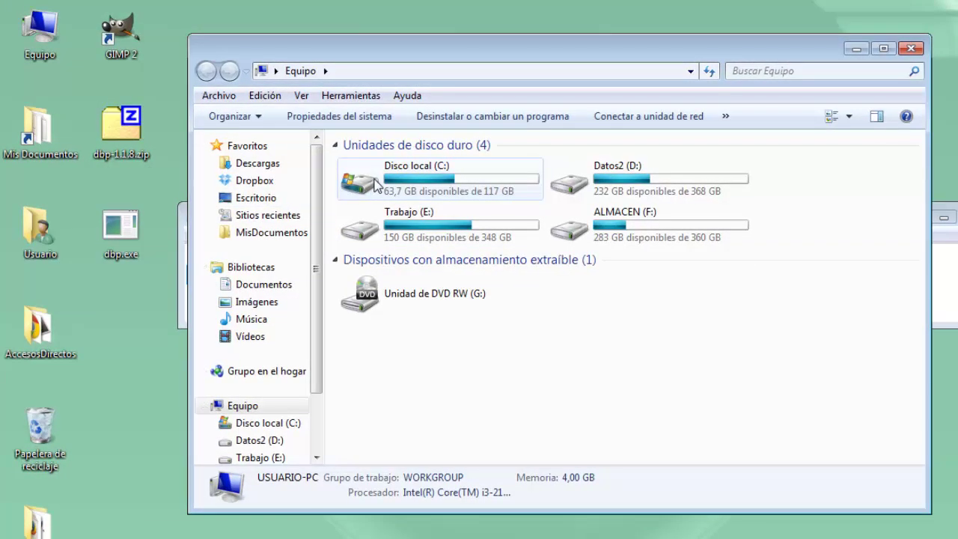
pyautogui.doubleClick(372, 185)
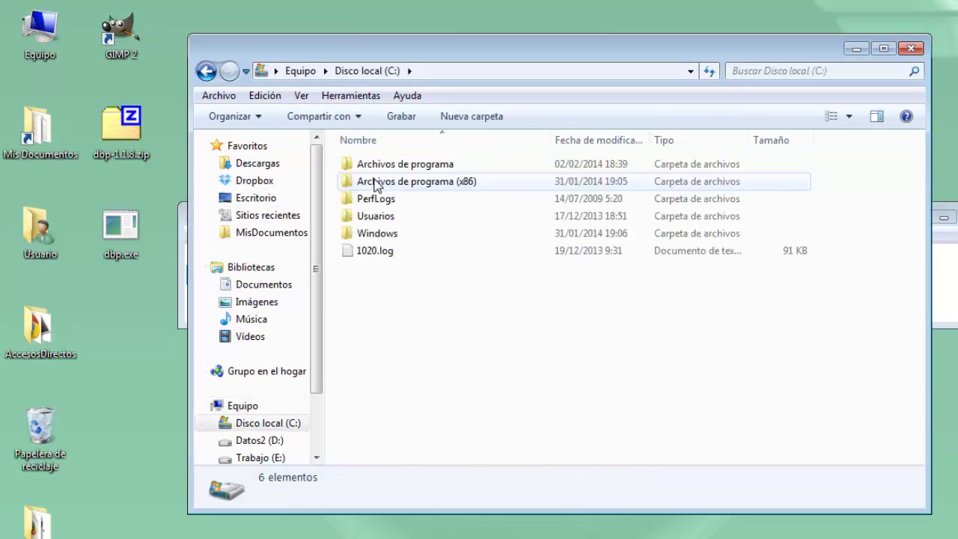
pyautogui.doubleClick(379, 167)
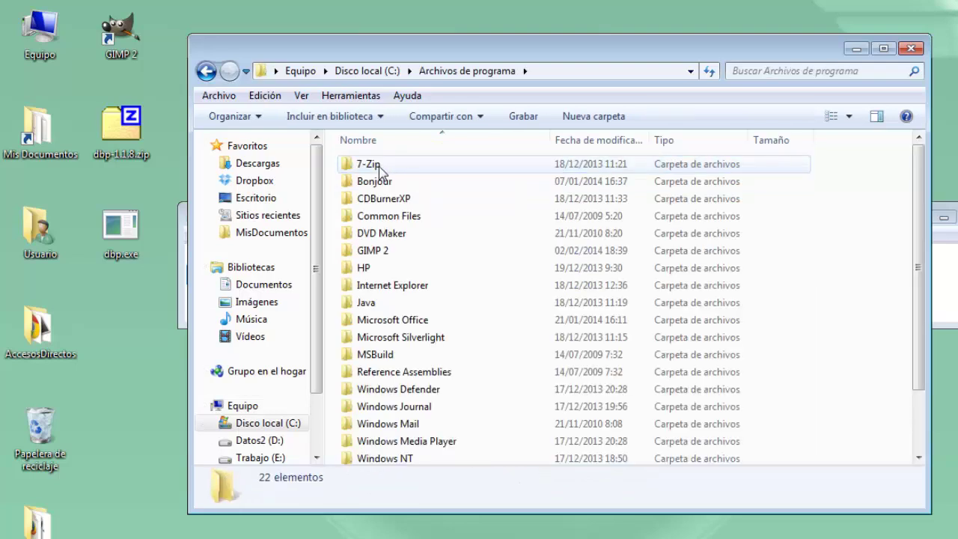
pyautogui.doubleClick(368, 251)
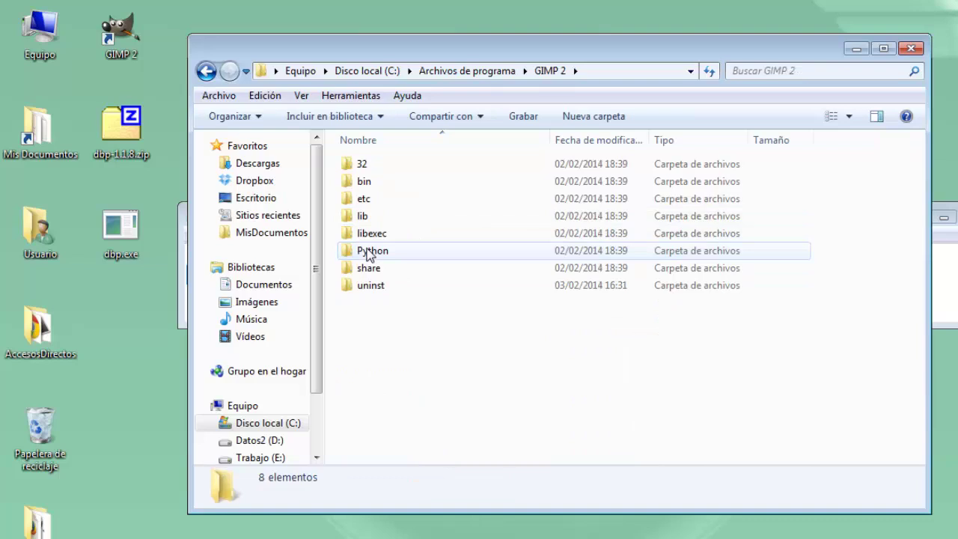
pyautogui.doubleClick(365, 217)
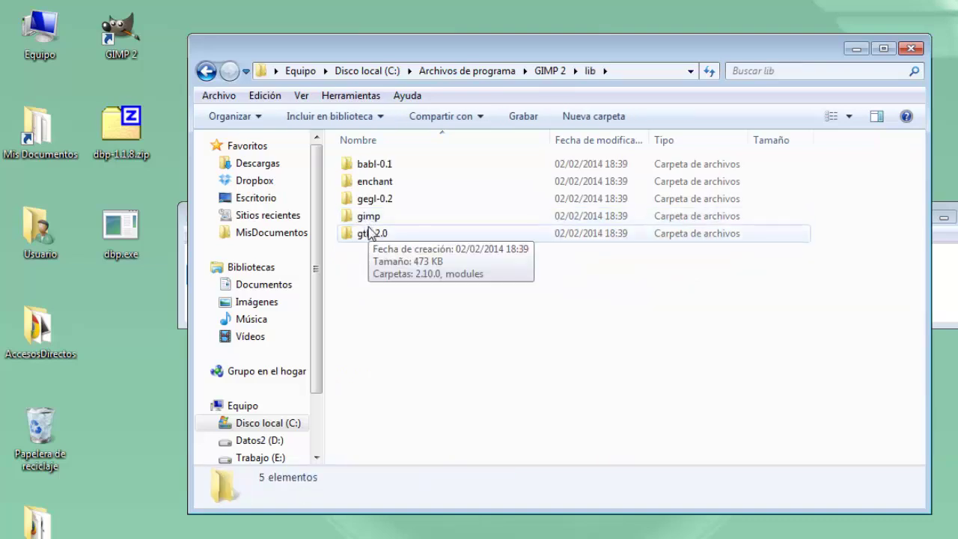
pyautogui.doubleClick(368, 219)
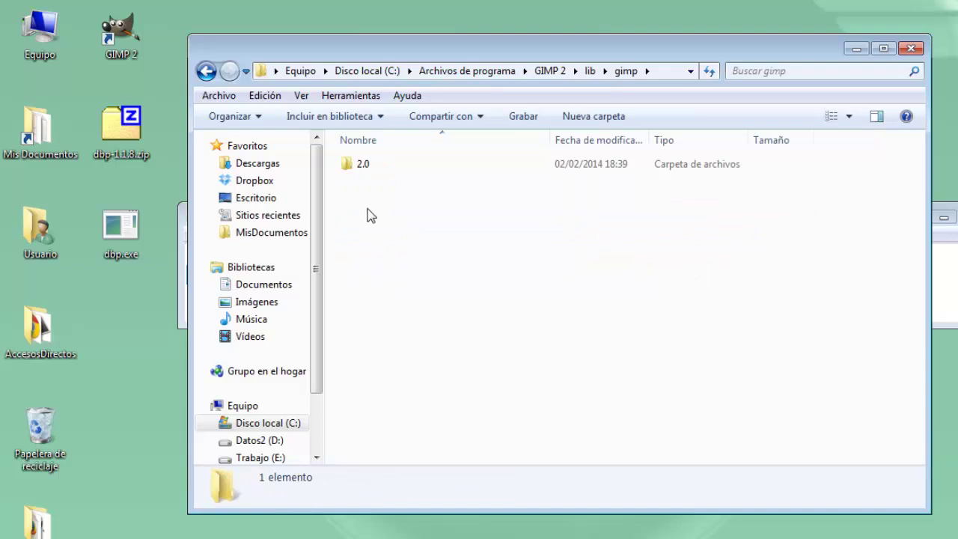
pyautogui.doubleClick(358, 164)
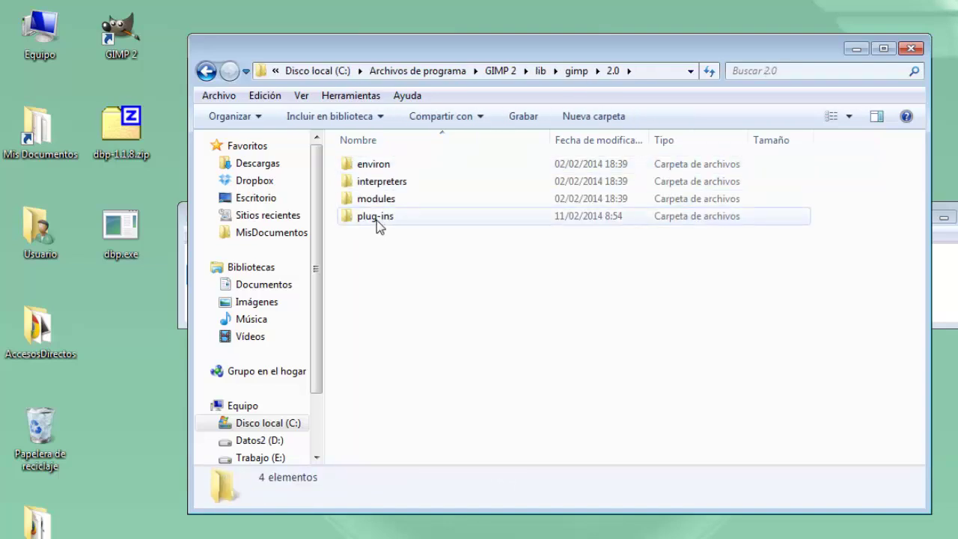
pyautogui.doubleClick(377, 217)
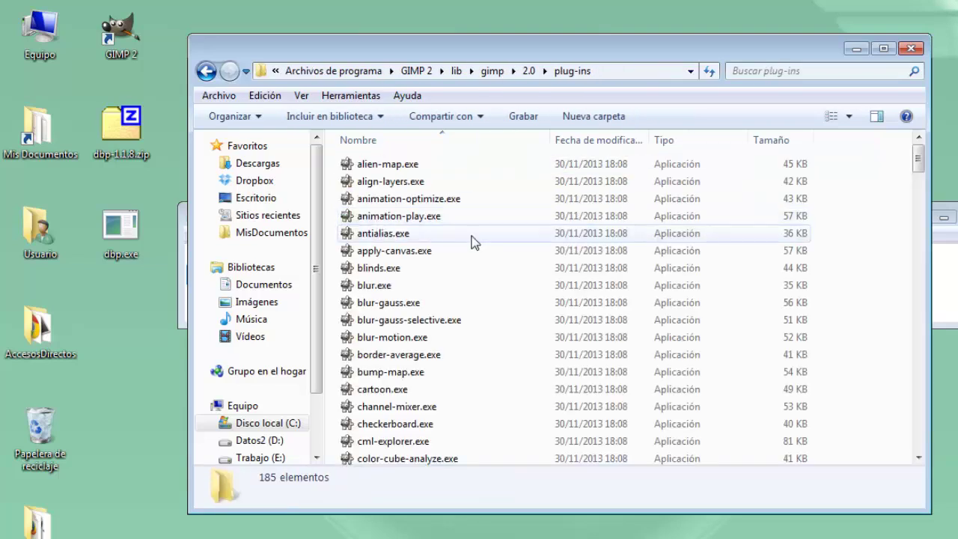
pyautogui.rightClick(471, 236)
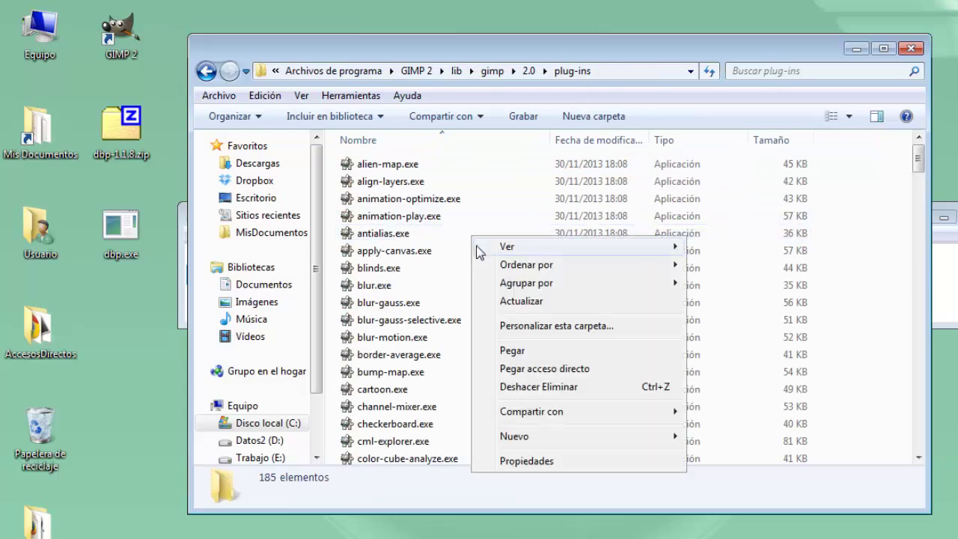
pyautogui.click(539, 353)
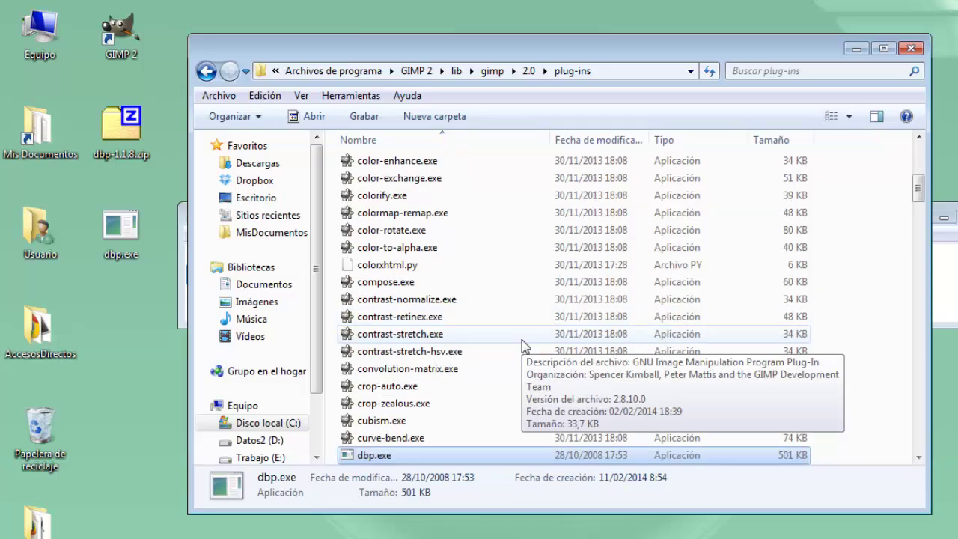
# Launch GIMP 2 from the desktop and browse its Filtros menu
pyautogui.click(110, 41)
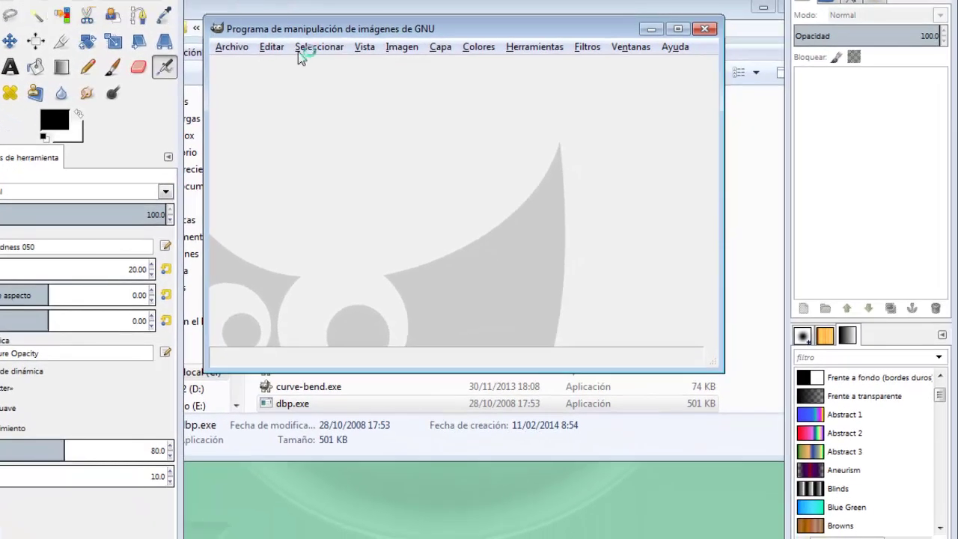
pyautogui.click(591, 46)
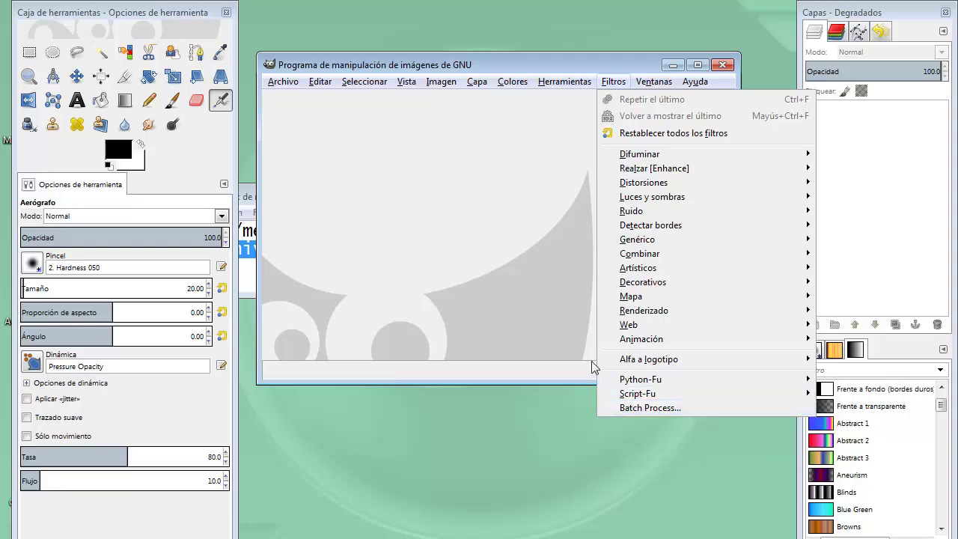
pyautogui.moveTo(320, 82)
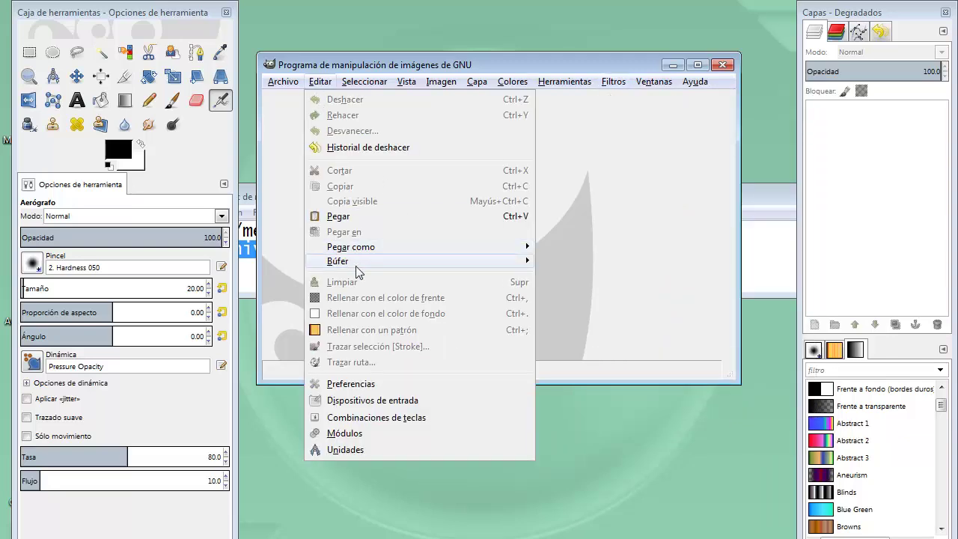
pyautogui.click(374, 384)
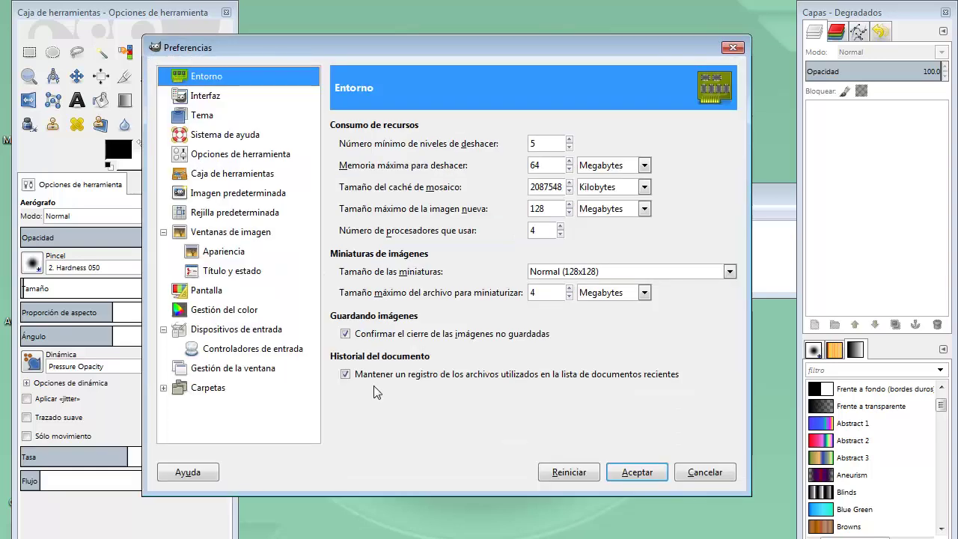
pyautogui.click(188, 389)
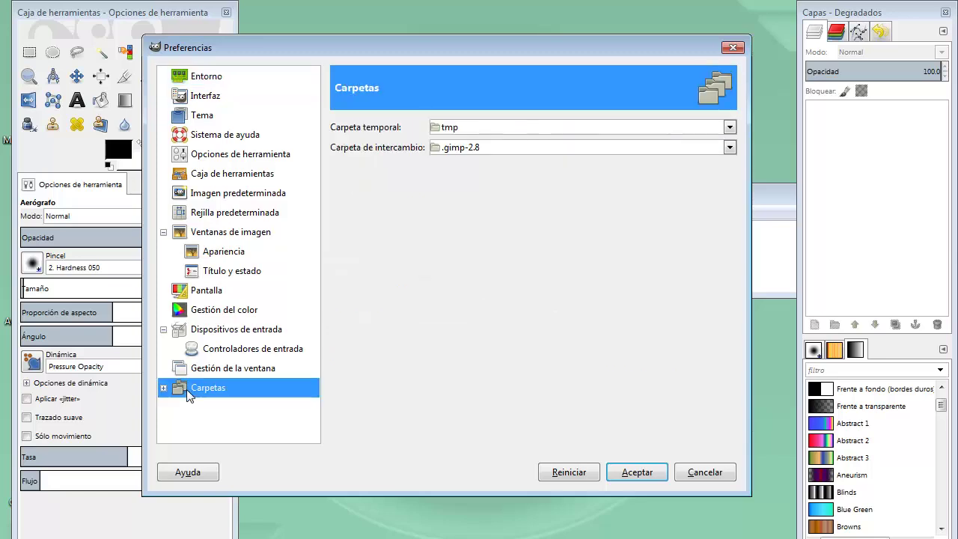
pyautogui.click(163, 387)
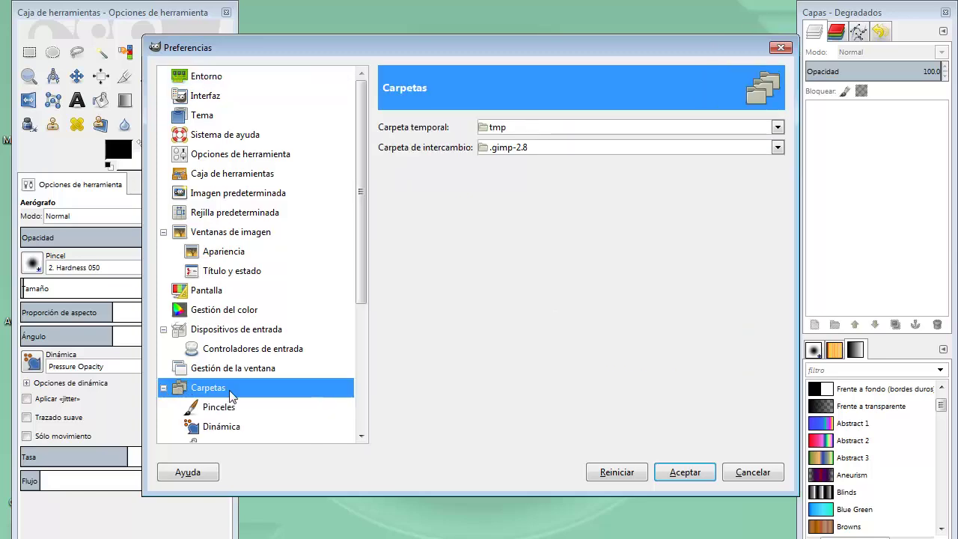
pyautogui.moveTo(357, 287); pyautogui.dragTo(358, 408)
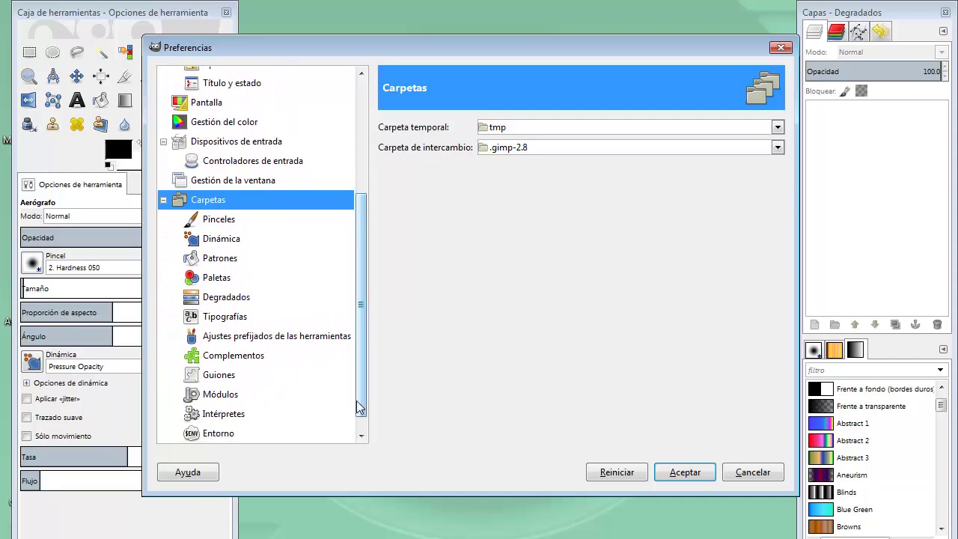
pyautogui.click(238, 357)
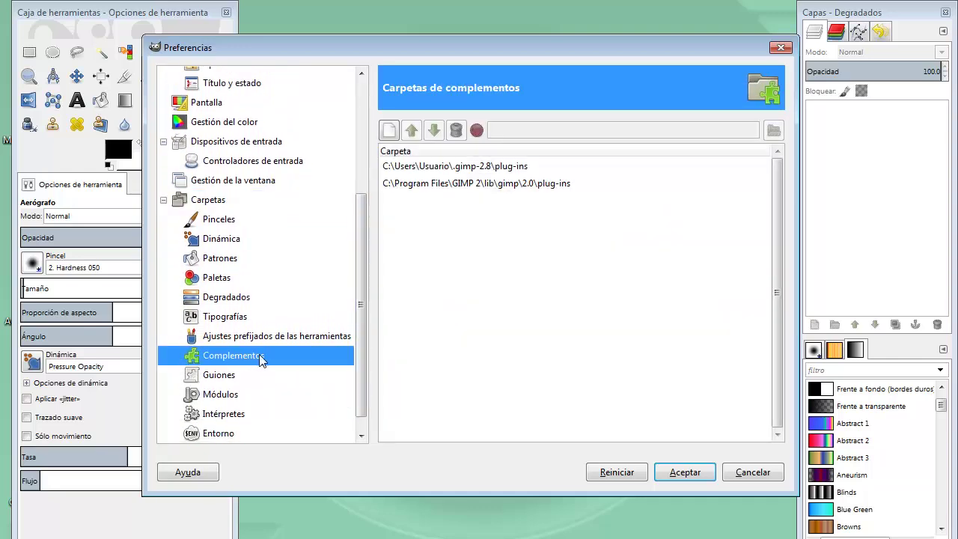
pyautogui.click(473, 187)
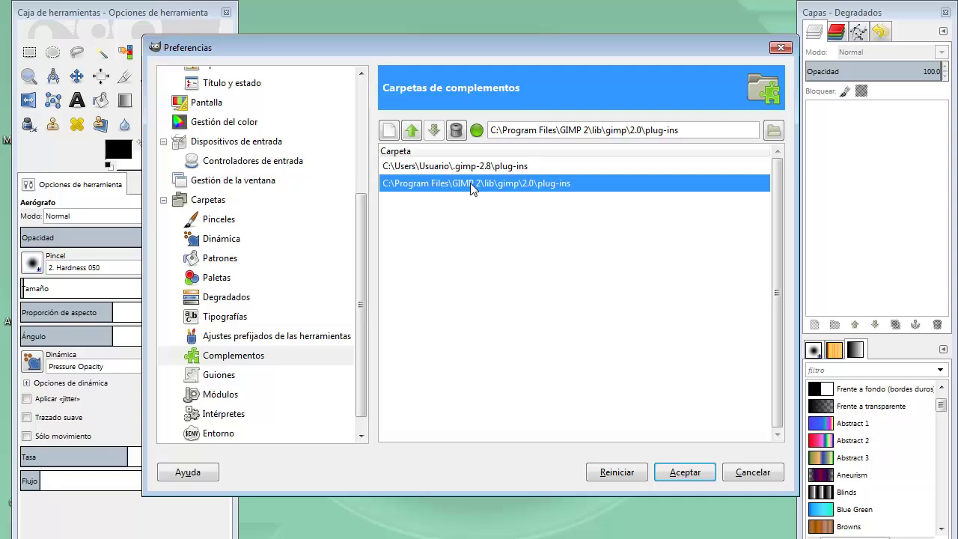
pyautogui.click(756, 471)
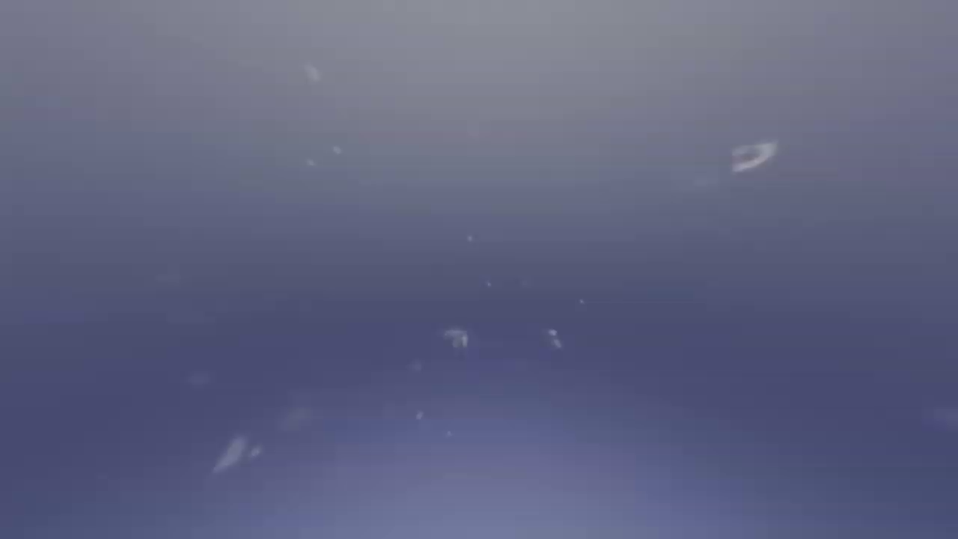